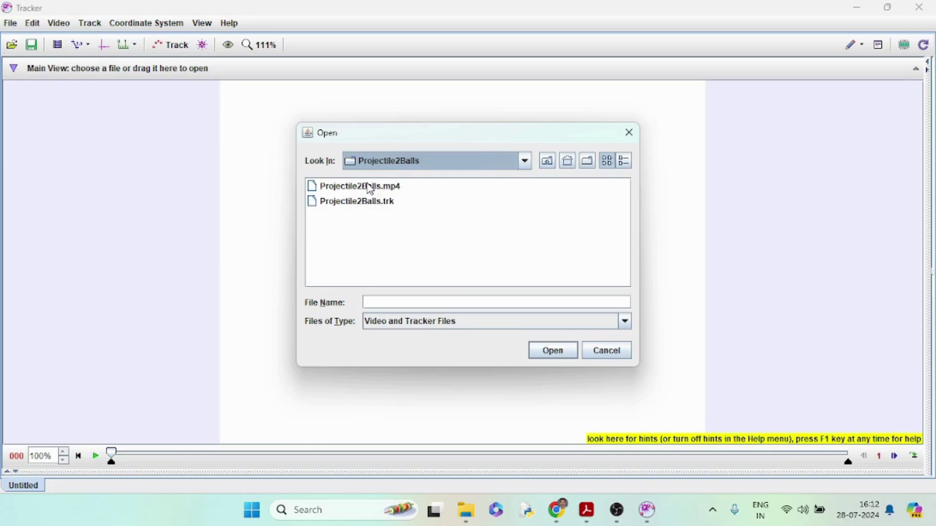
Open the video Projectile2Balls.mp4 and play it back until both balls have fallen.
click(544, 347)
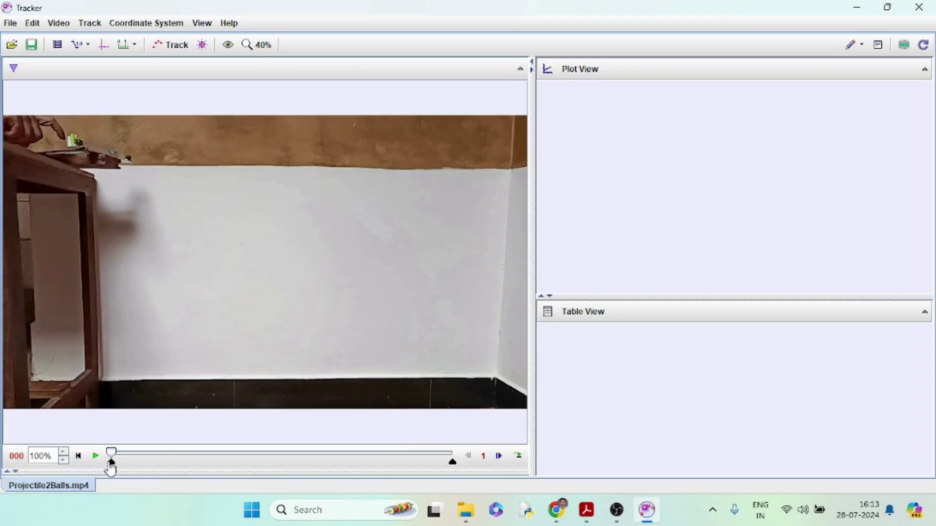
click(96, 457)
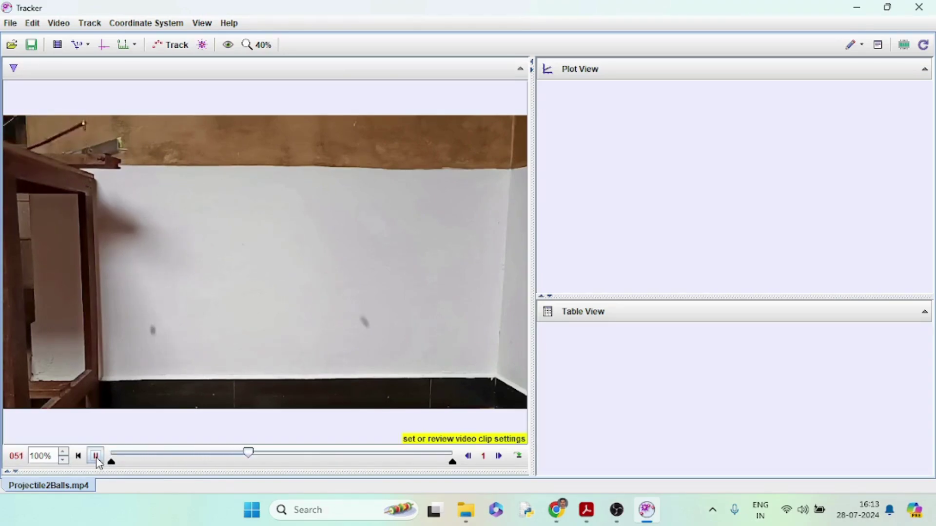
click(96, 458)
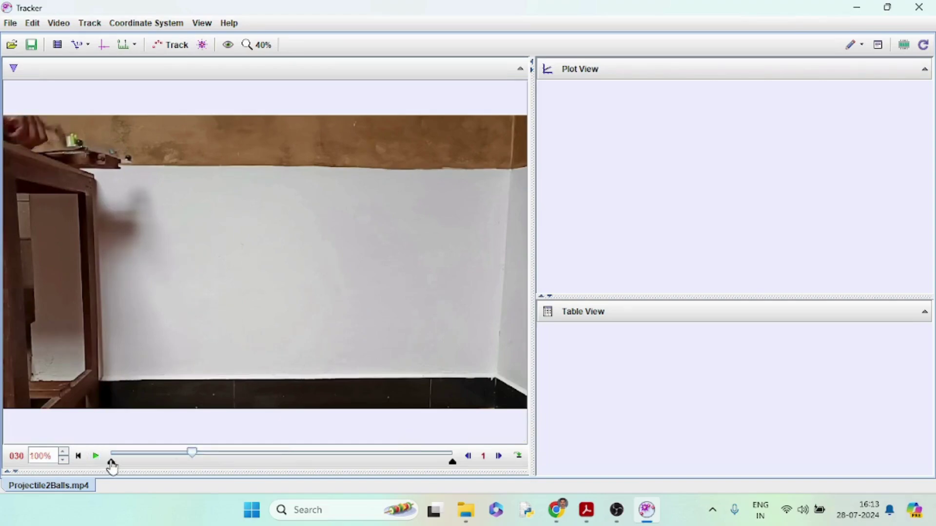
Trim the video clip to start at frame 37 and end at frame 62, around the balls' flight.
drag(112, 462, 184, 461)
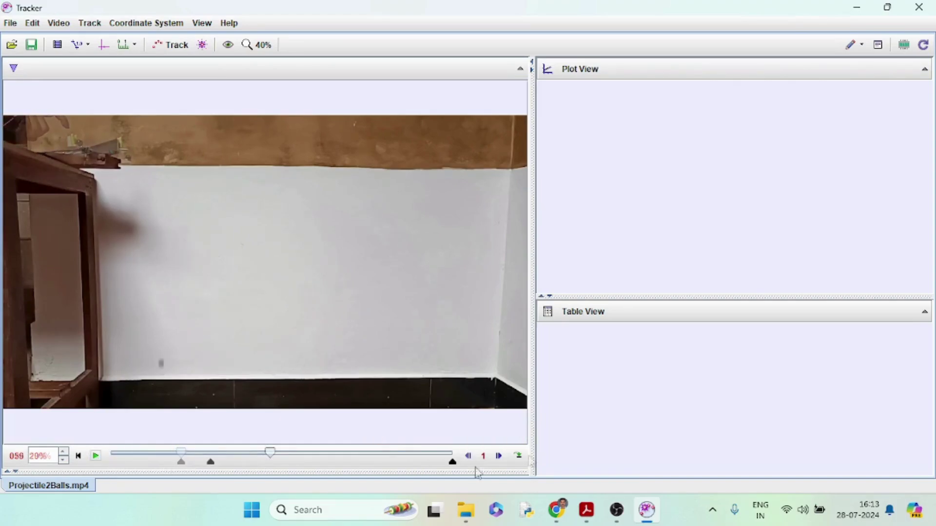
drag(453, 462, 453, 462)
drag(325, 465, 284, 467)
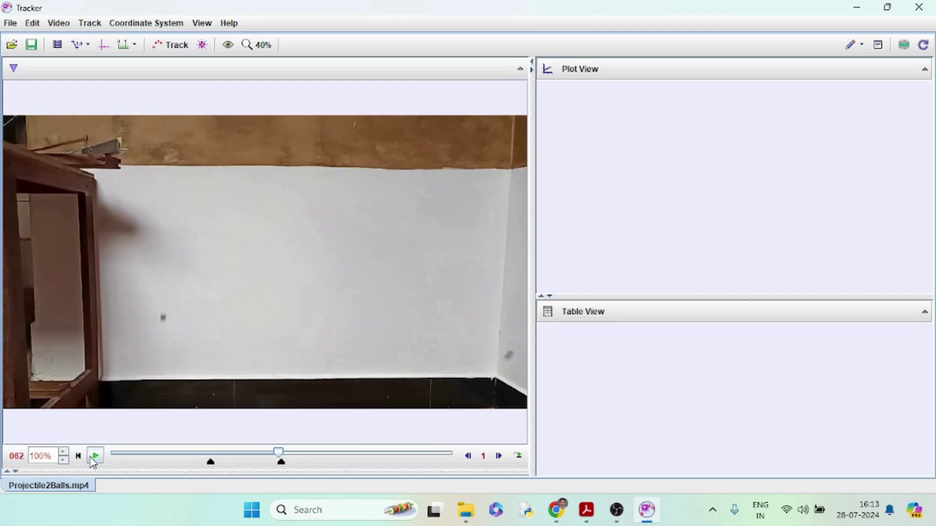
Step through the trimmed clip frame by frame from its start and shorten its end to just after the balls land.
click(78, 456)
click(499, 456)
click(500, 457)
click(500, 457)
click(501, 457)
click(501, 457)
double_click(500, 457)
click(501, 457)
click(500, 457)
click(500, 458)
double_click(501, 457)
click(499, 457)
click(498, 456)
click(499, 456)
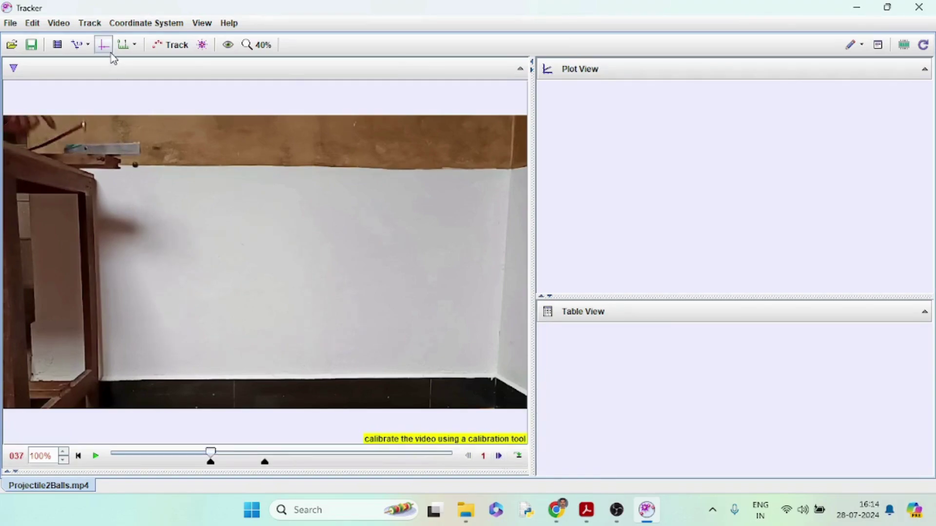
Show the coordinate axes, move their origin down to the floor line at the wall's base, and hide the axes.
click(103, 45)
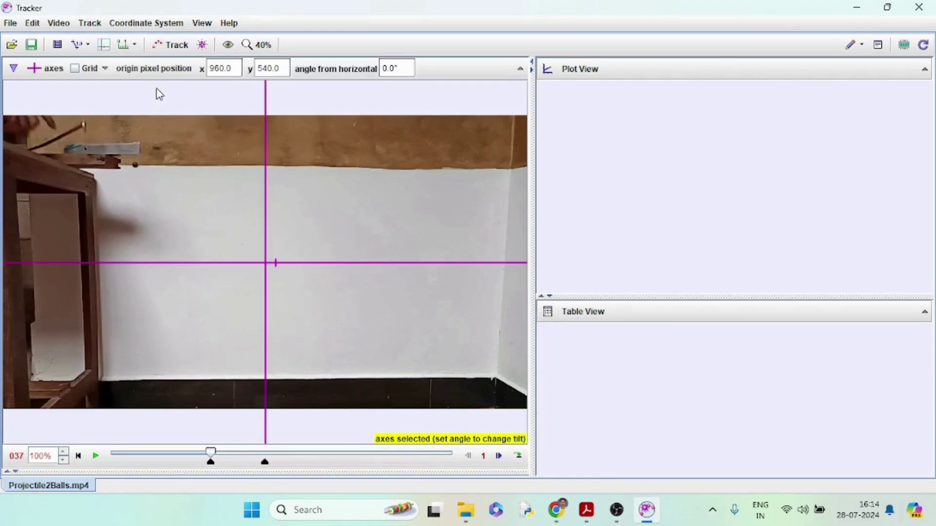
drag(265, 265, 475, 383)
drag(475, 382, 477, 384)
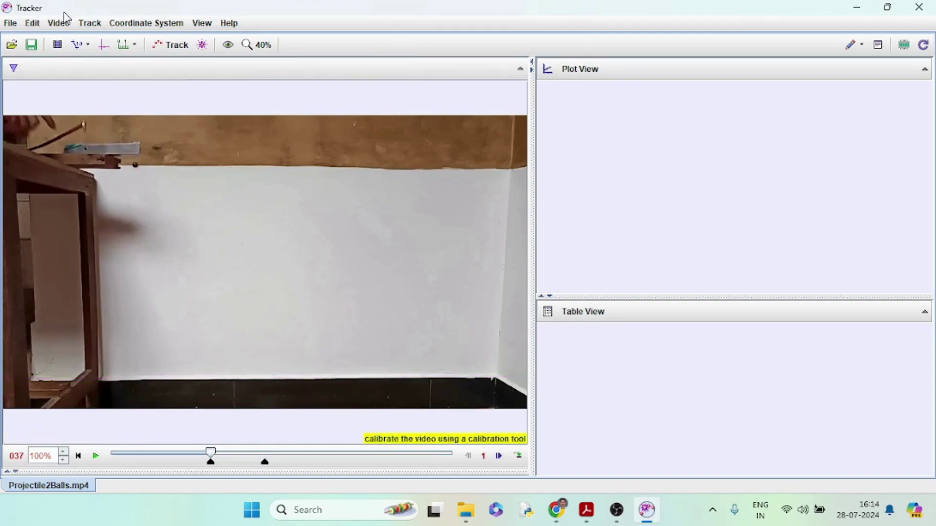
Create a point mass track for the ball beside the ramp and set its Autotracker key frame in frame 37.
click(90, 23)
mouse_move(89, 39)
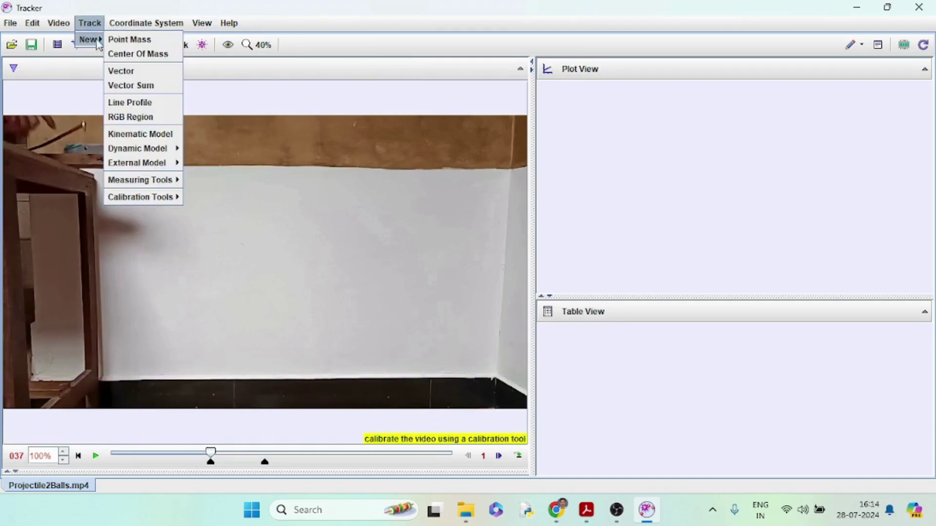
click(124, 43)
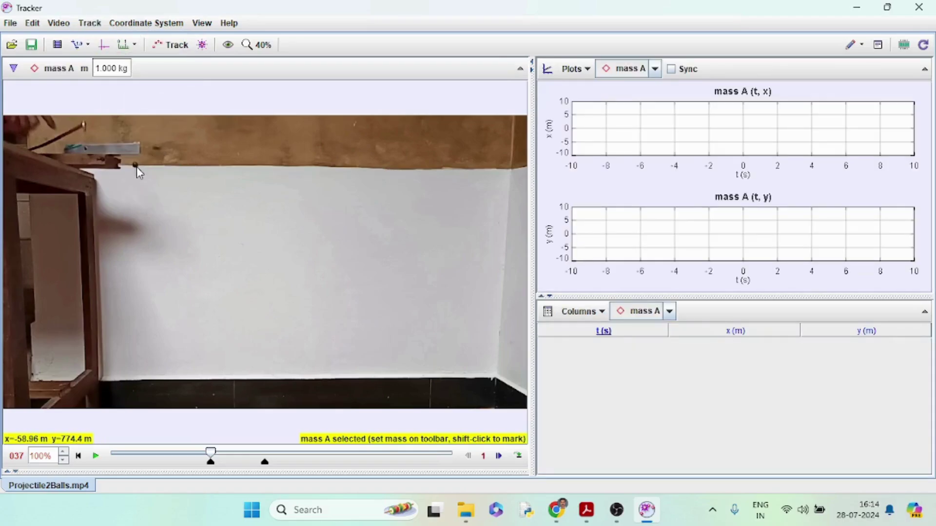
key(shift)
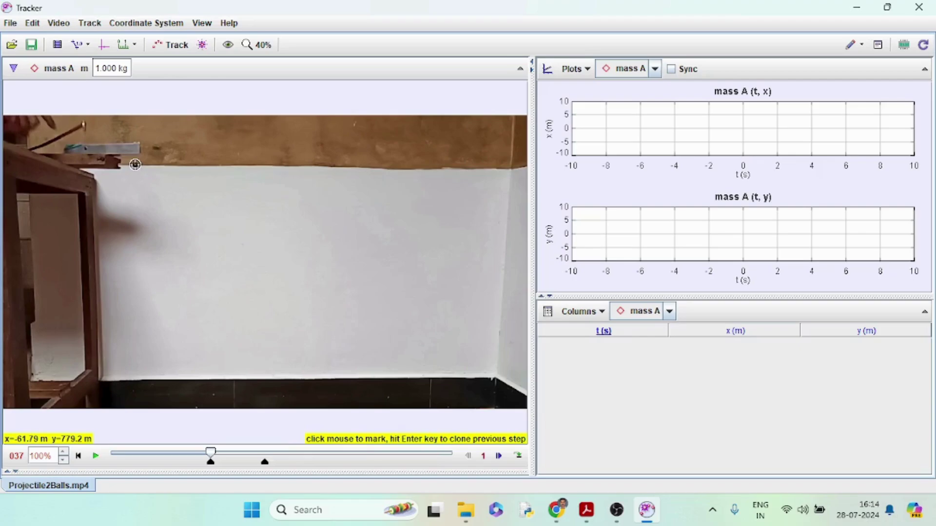
ctrl+shift+click(134, 164)
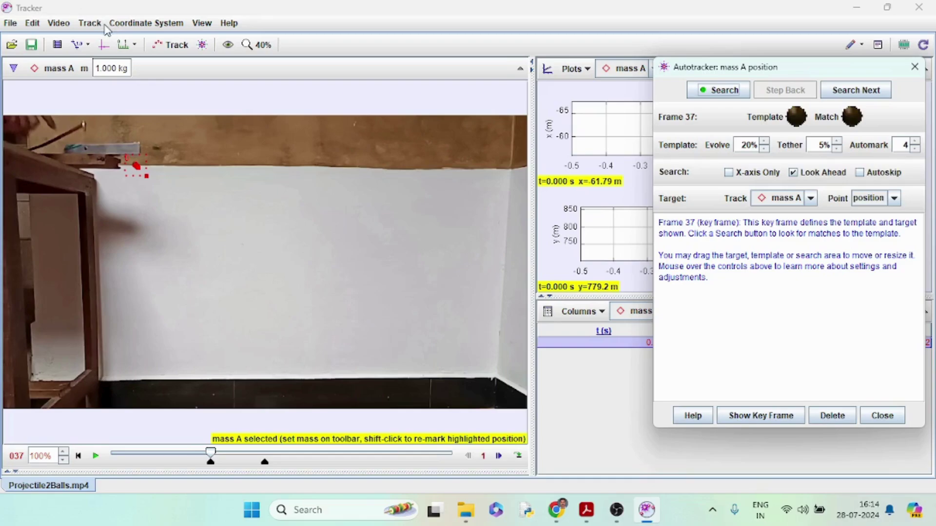
Create a second point mass track and set its Autotracker key frame on the other ball in frame 37.
click(90, 23)
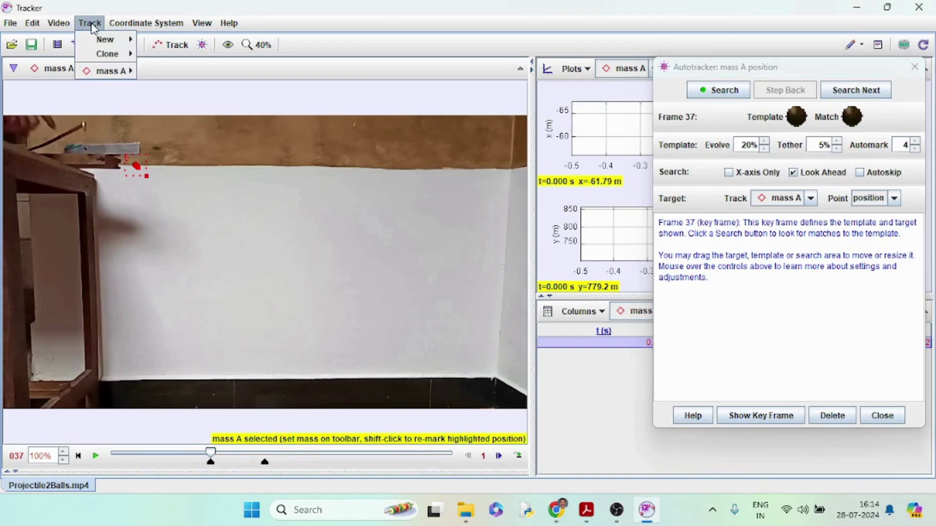
mouse_move(104, 36)
click(157, 36)
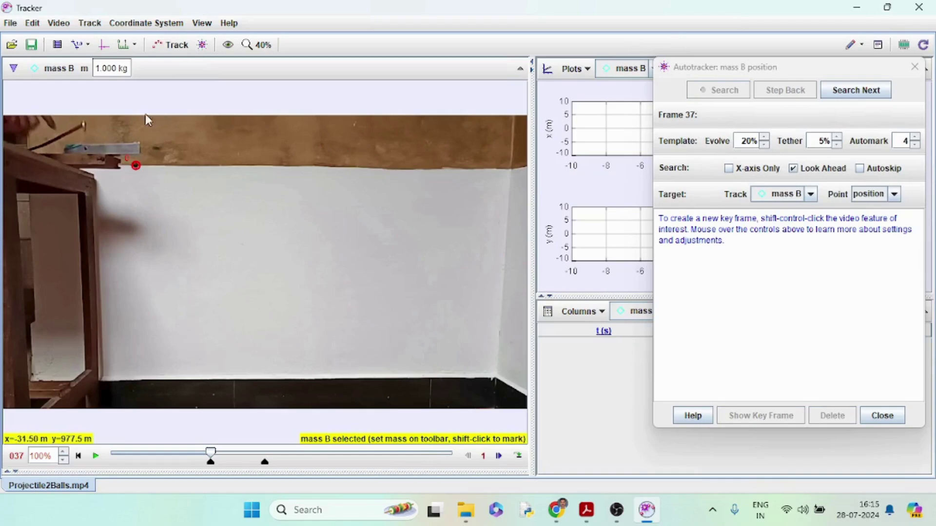
ctrl+shift+click(156, 147)
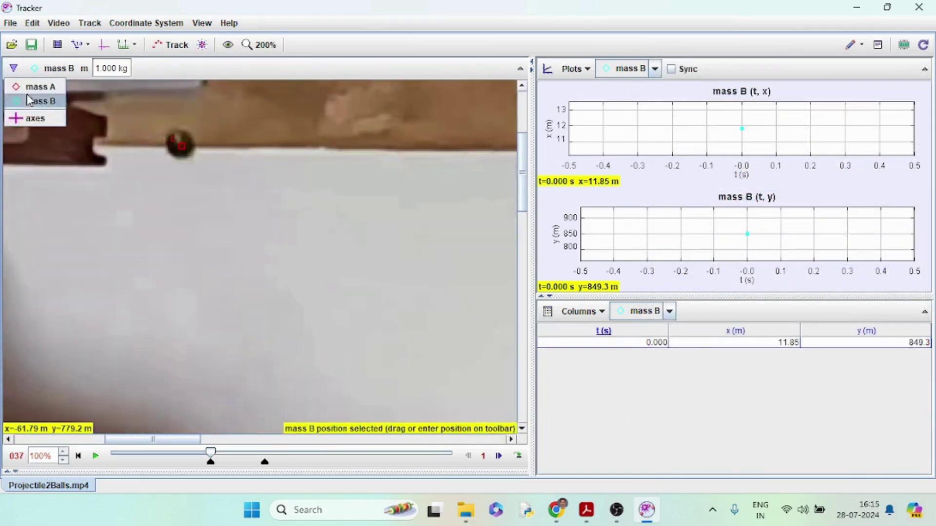
Open the Autotracker for mass A and enlarge its template circle and search area around the ball.
click(28, 83)
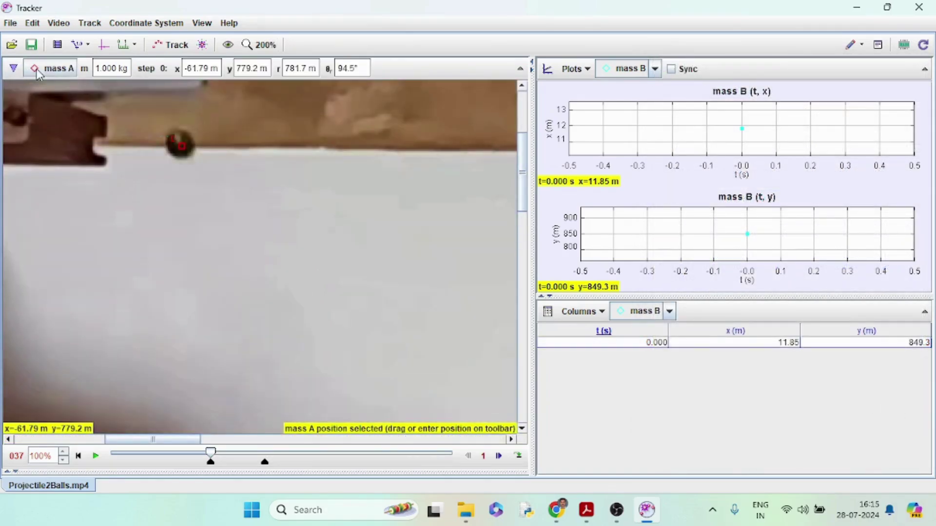
click(41, 73)
click(58, 180)
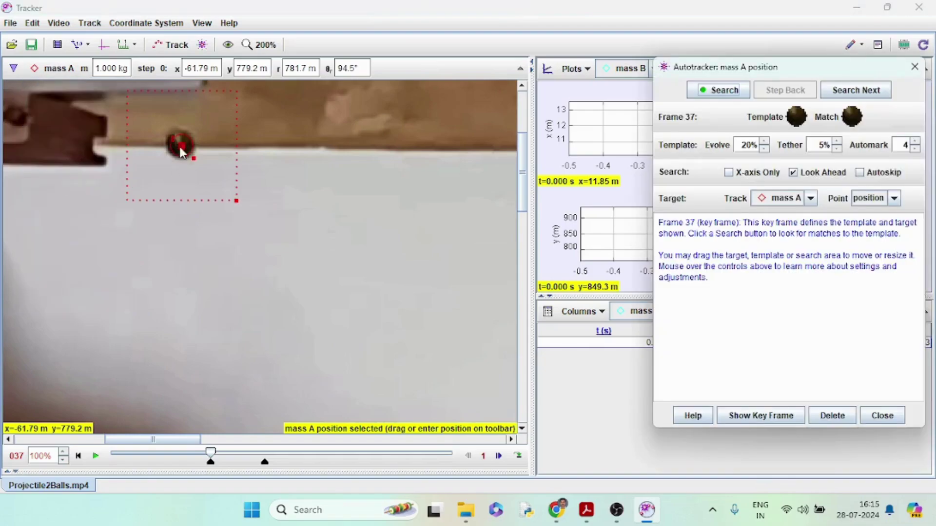
drag(196, 164, 262, 254)
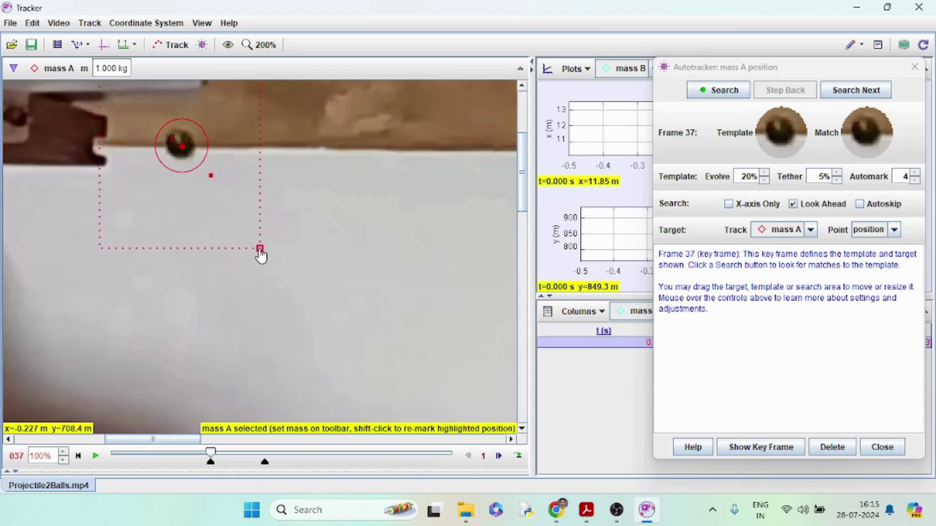
Run the Autotracker search for mass A and mark the ball manually in frame 38.
scroll(235, 220, down, 4)
drag(523, 192, 525, 226)
click(715, 94)
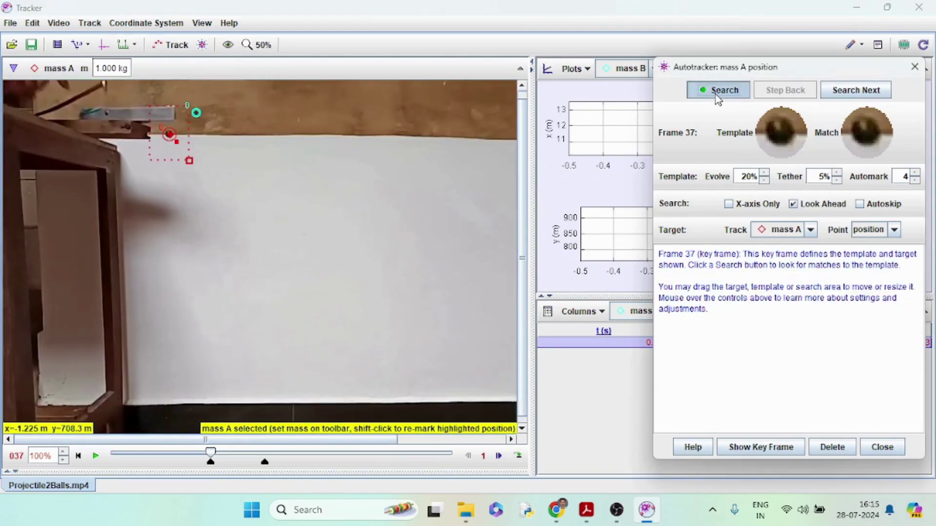
click(717, 93)
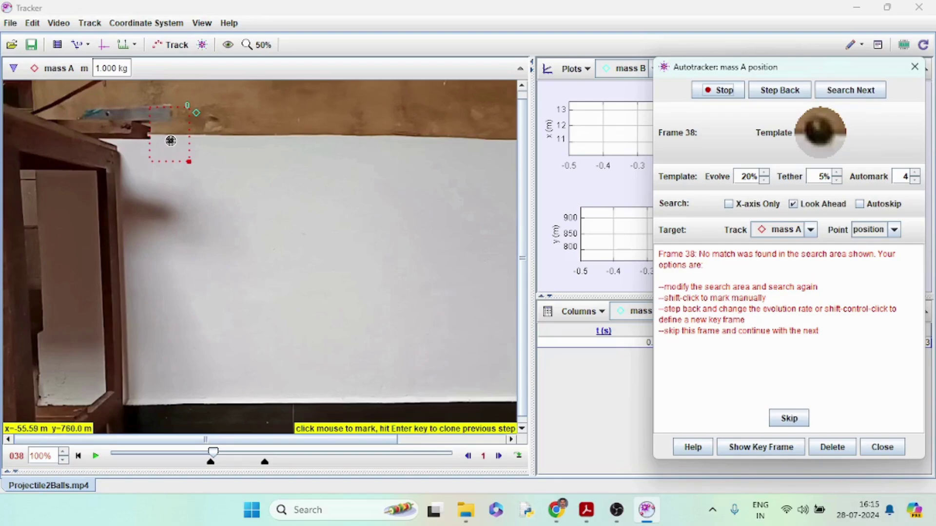
shift+click(169, 140)
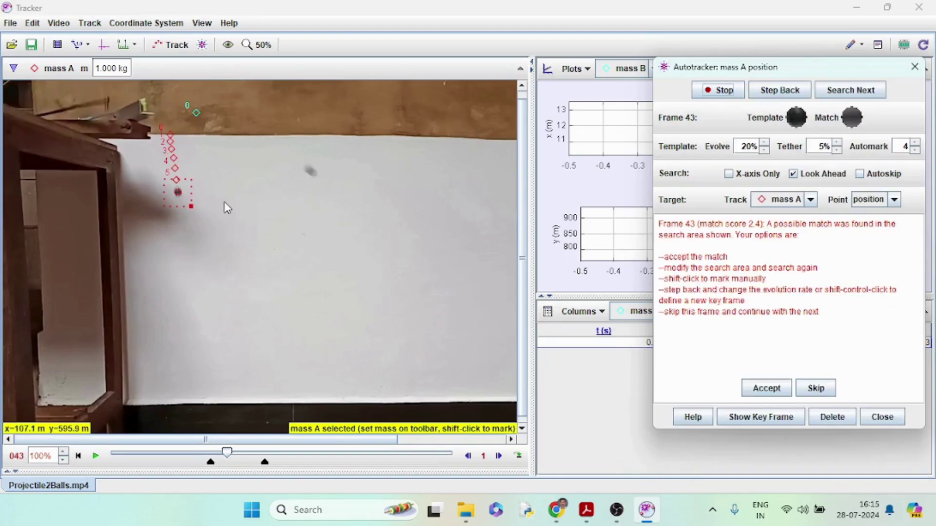
Accept the suggested matches for mass A up to frame 46 and mark the ball manually in frame 47.
click(773, 390)
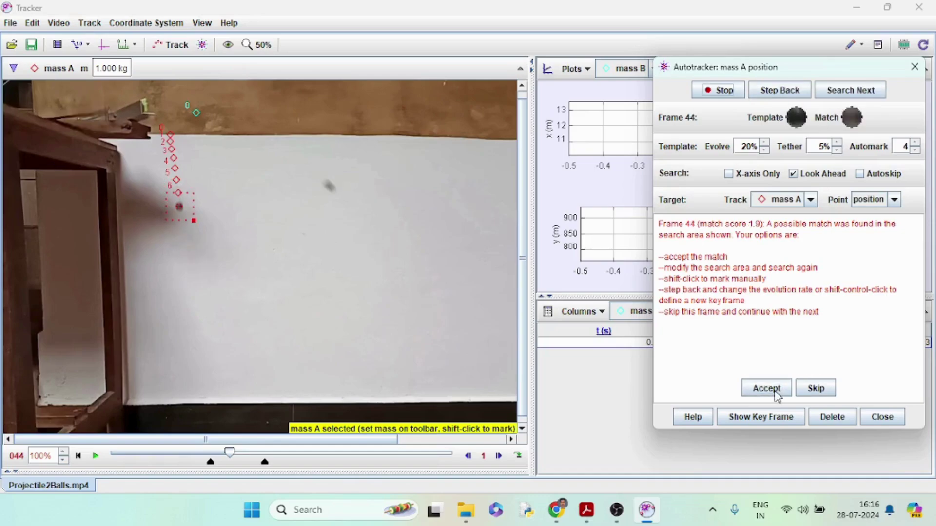
click(775, 392)
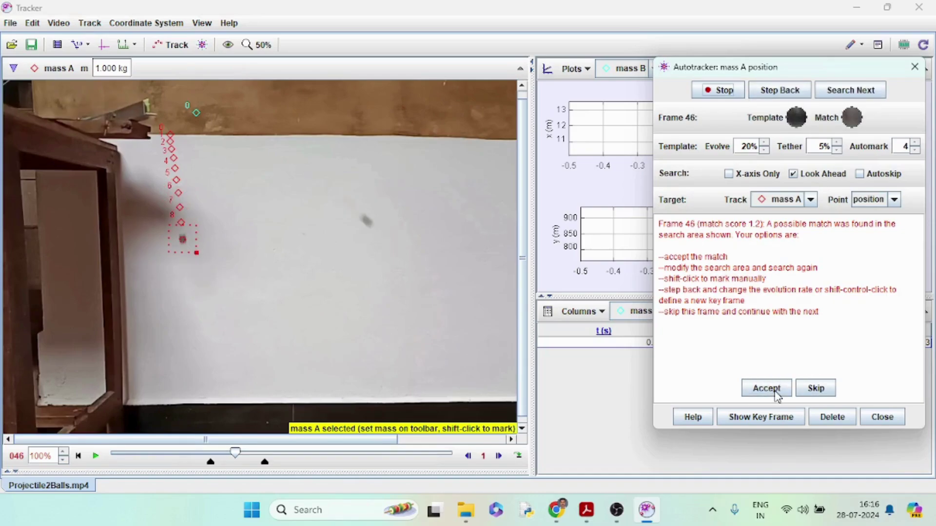
click(772, 393)
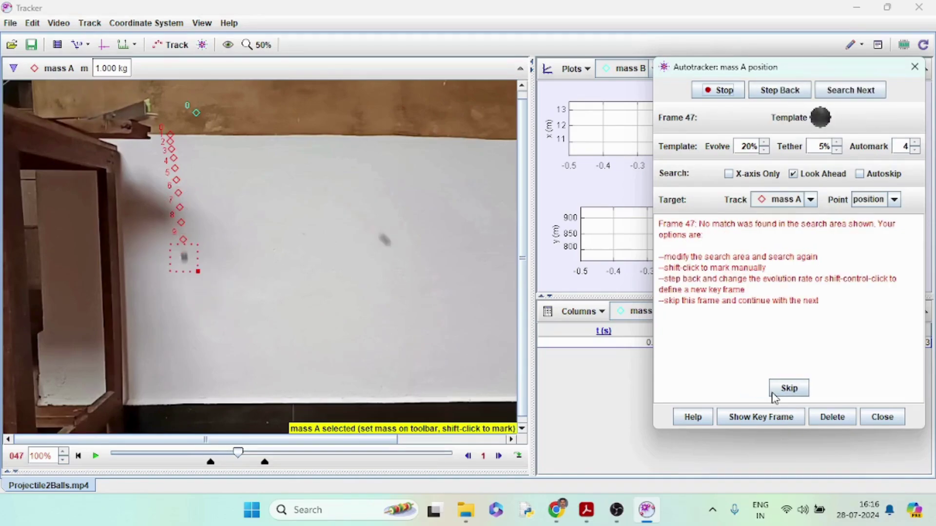
shift+click(184, 257)
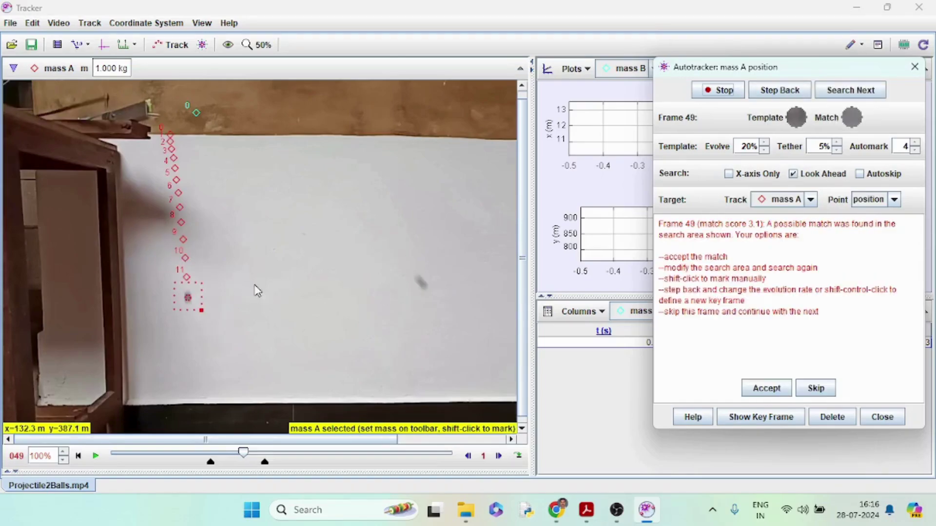
Accept the suggested mass A matches from frame 49 on and close the Autotracker at frame 54.
click(765, 389)
click(765, 388)
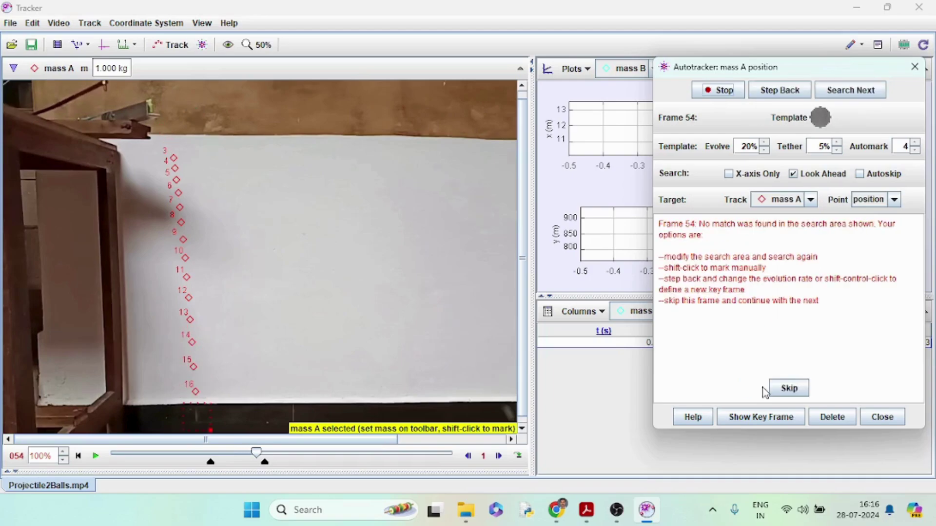
click(883, 417)
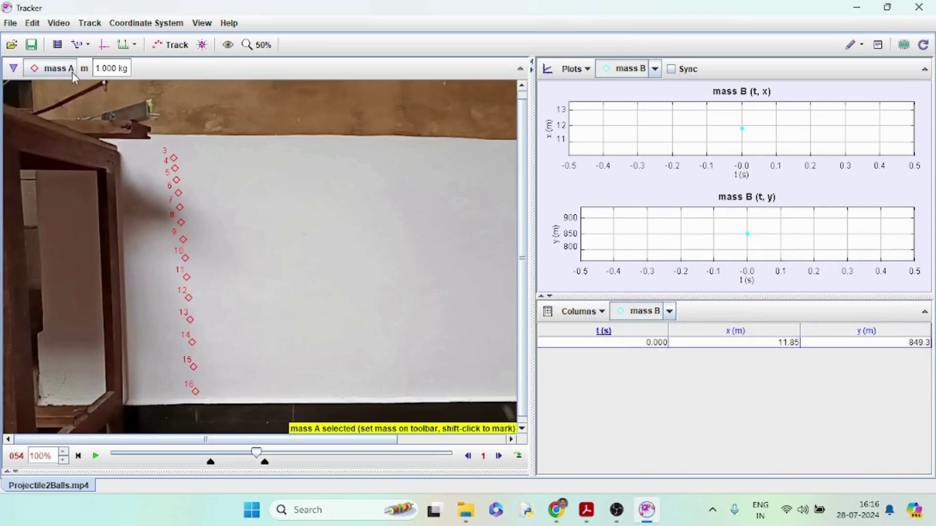
Select the mass B track and return the video to the clip's first frame.
click(47, 72)
click(45, 71)
click(14, 69)
click(40, 101)
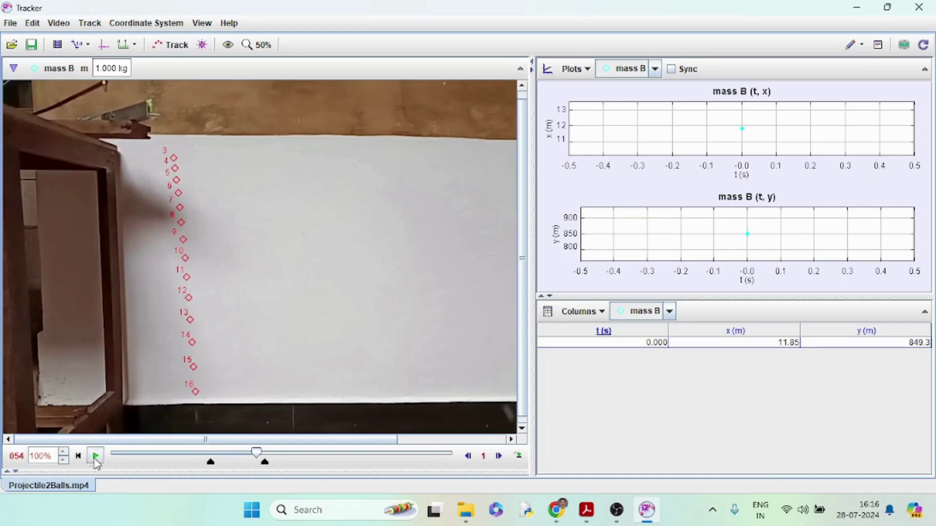
click(79, 456)
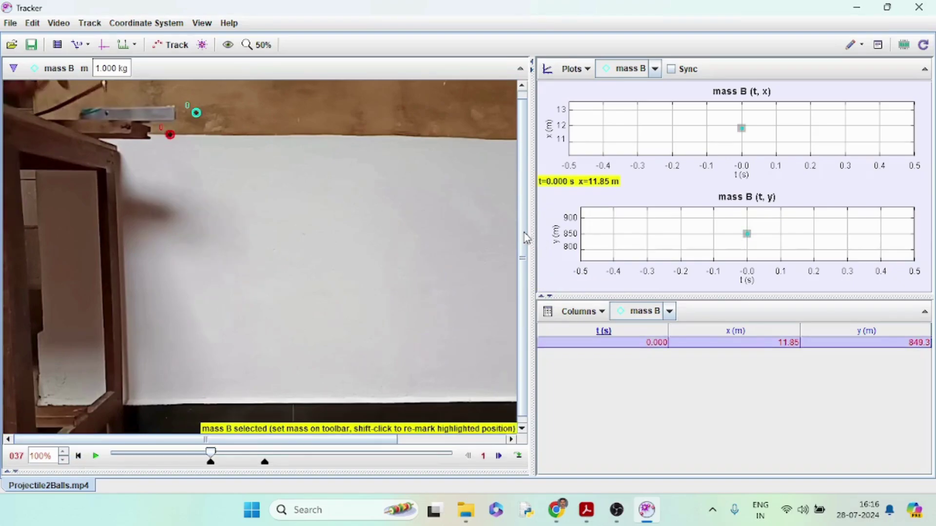
Open the Autotracker for mass B and enlarge its template circle and search area around the second ball.
drag(522, 233, 521, 218)
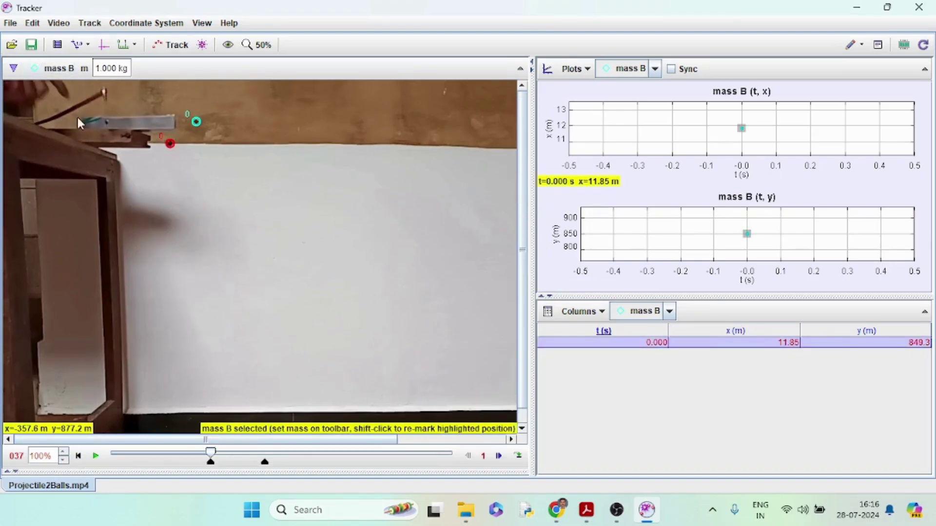
click(64, 70)
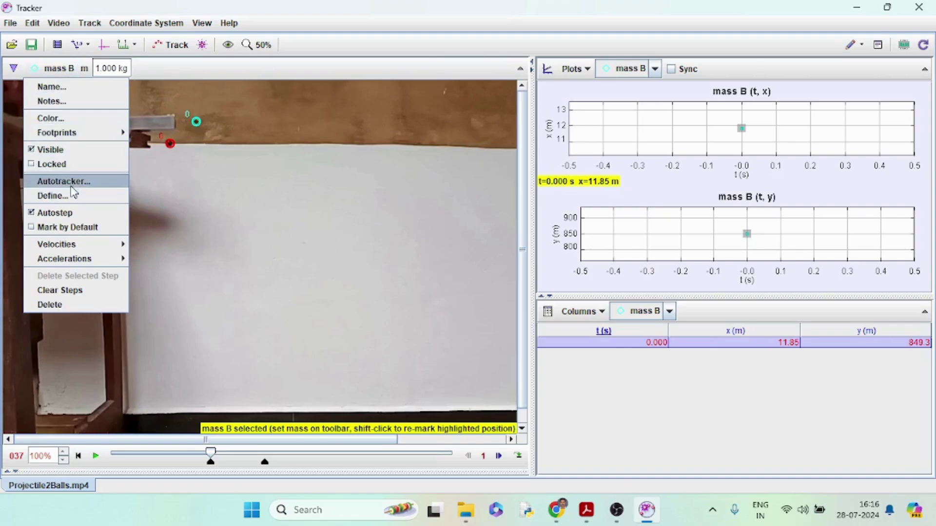
click(63, 181)
scroll(205, 131, up, 5)
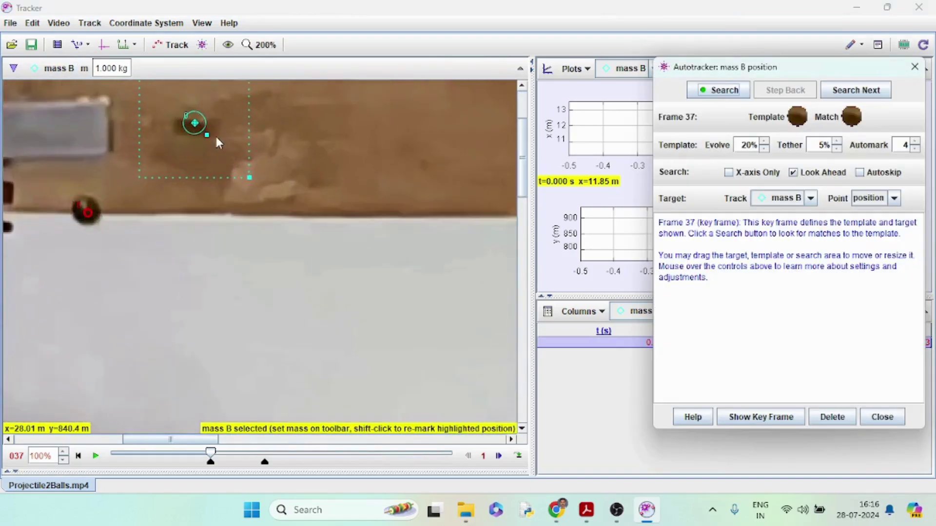
scroll(423, 102, up, 2)
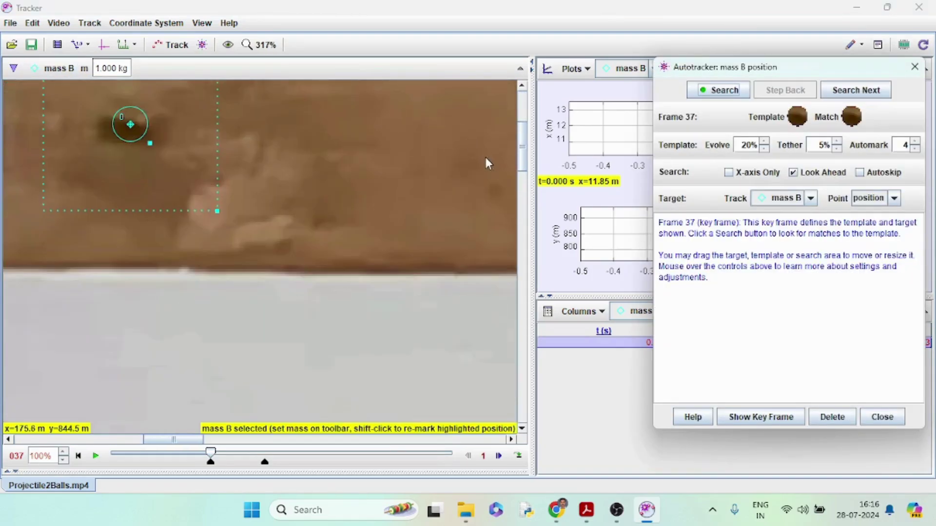
drag(521, 152, 520, 125)
scroll(277, 238, down, 3)
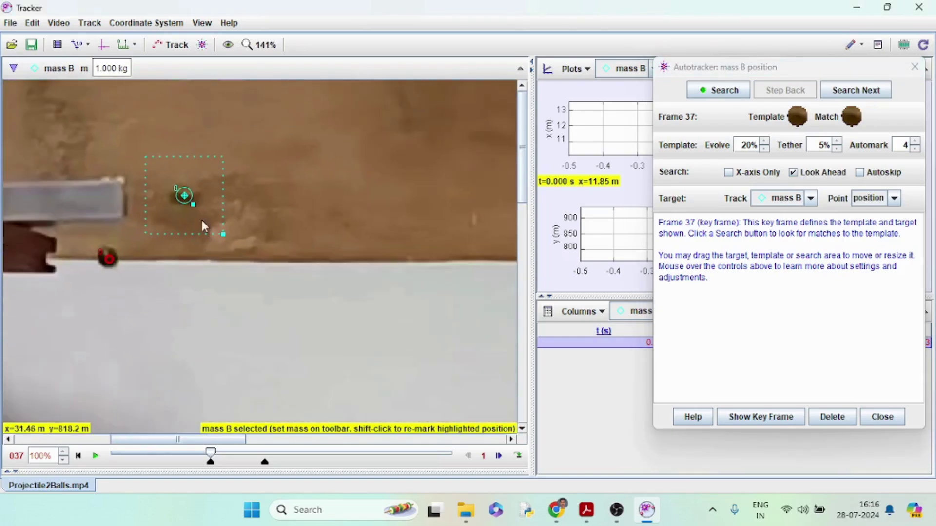
drag(197, 208, 242, 305)
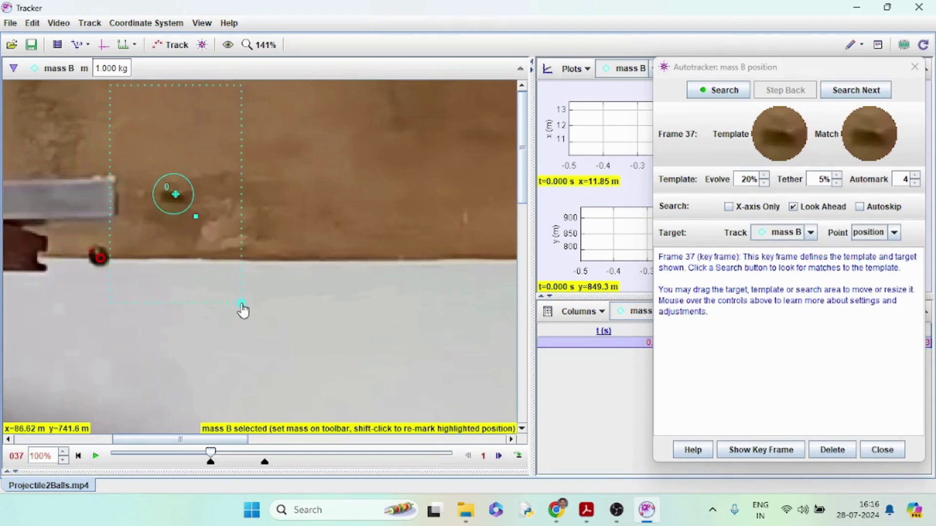
Run the Autotracker search for mass B and accept the suggested match in frame 38.
scroll(280, 259, down, 5)
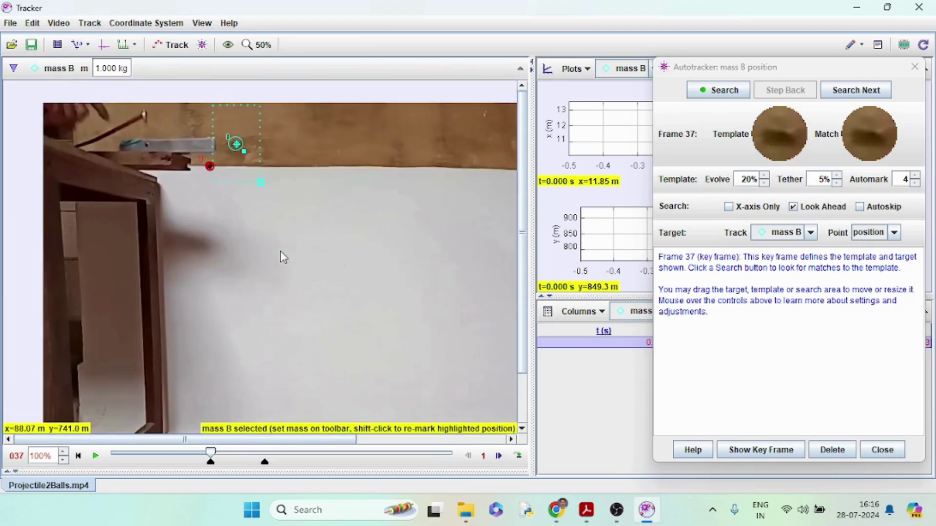
drag(258, 183, 216, 174)
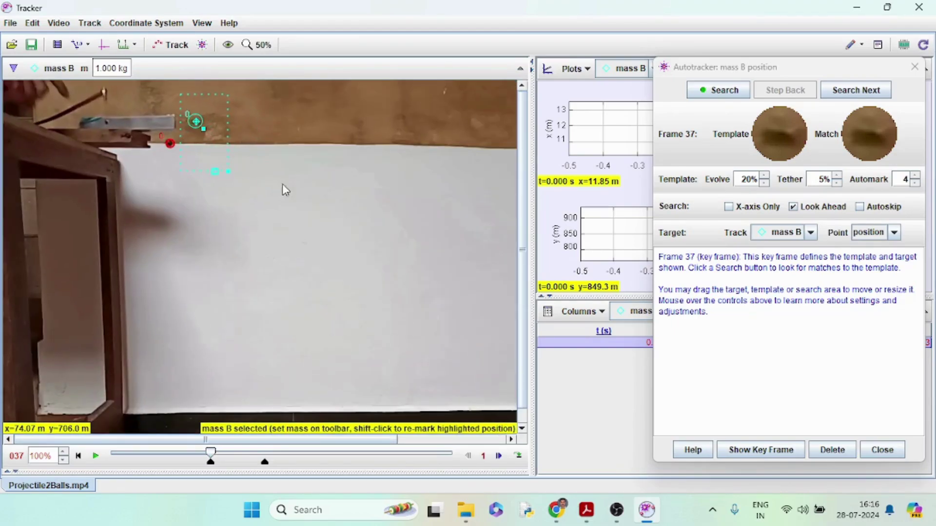
scroll(239, 183, down, 2)
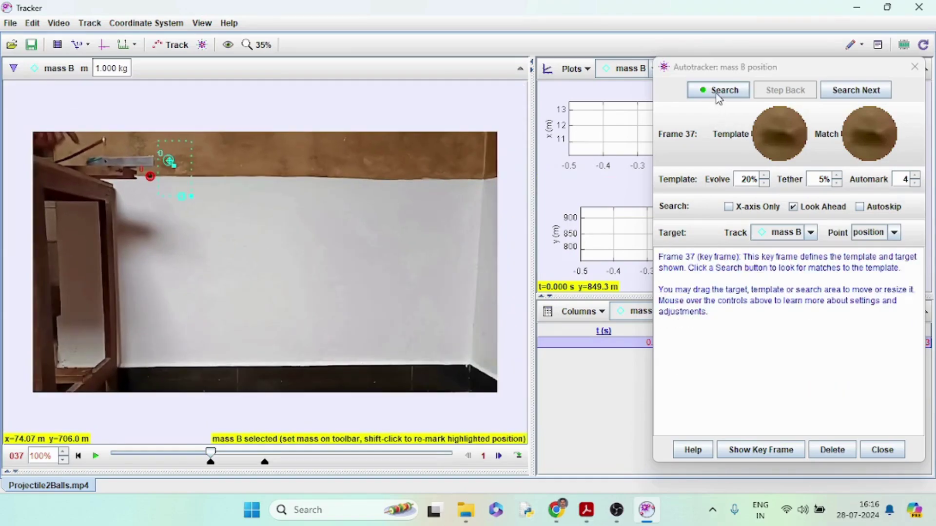
click(718, 91)
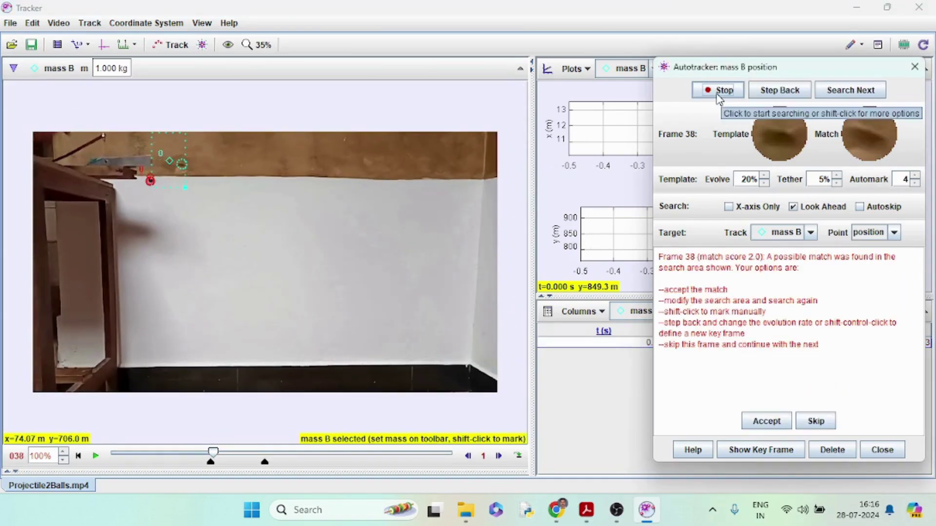
scroll(178, 157, up, 4)
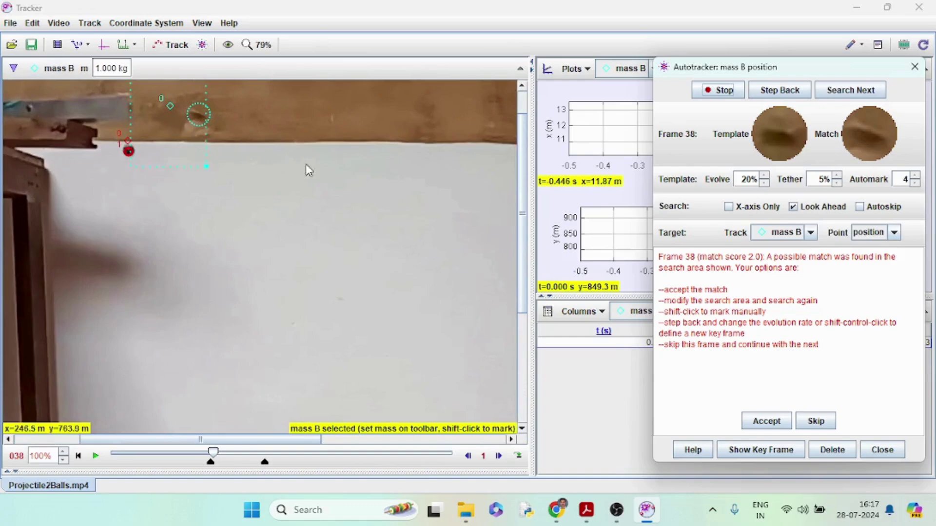
click(763, 420)
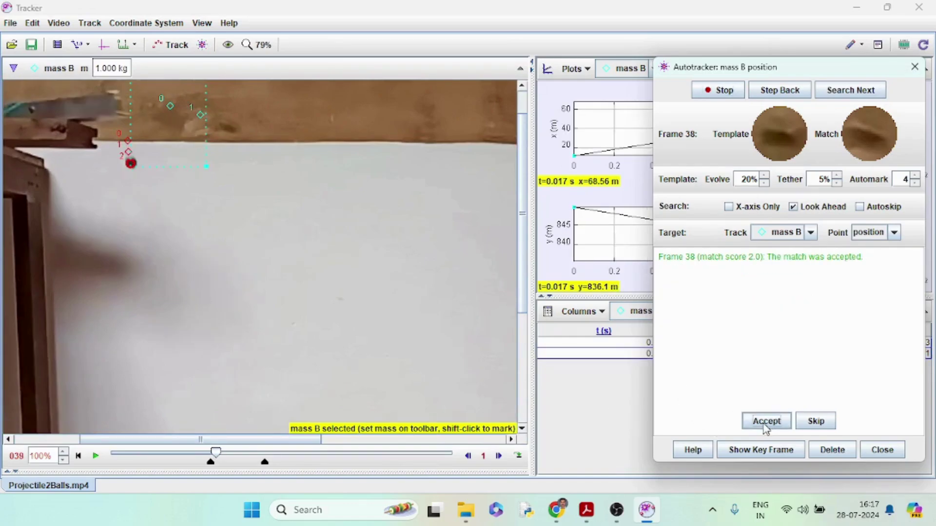
Mark mass B manually on the second ball in frames 40 and 42 and dismiss the skipped-steps caution.
shift+click(260, 141)
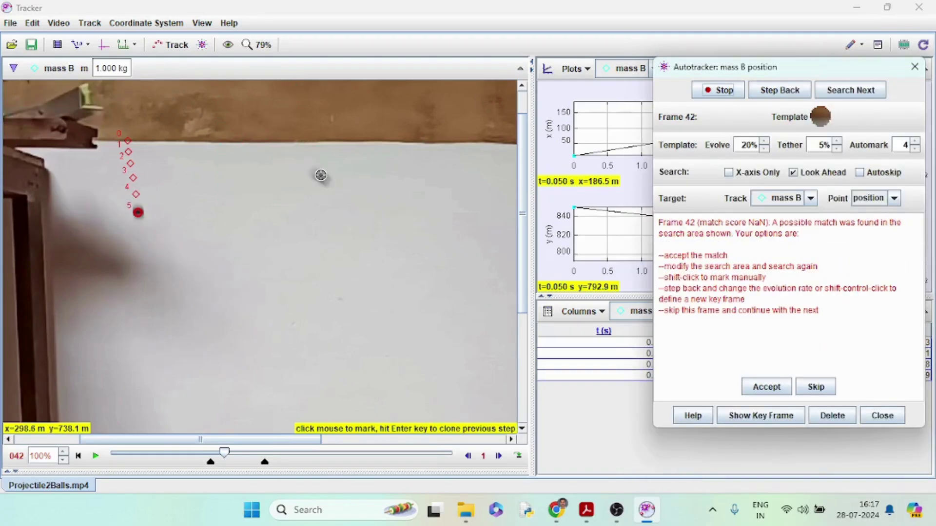
shift+click(320, 176)
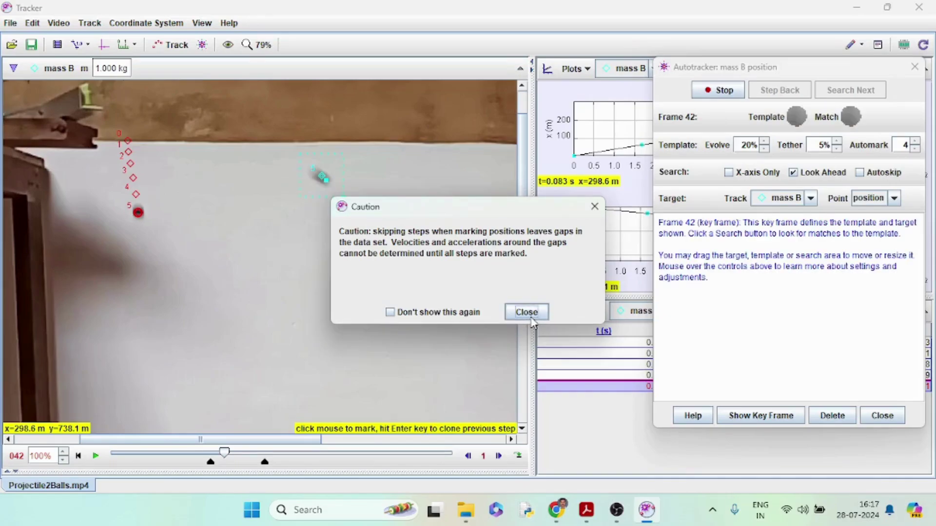
click(522, 312)
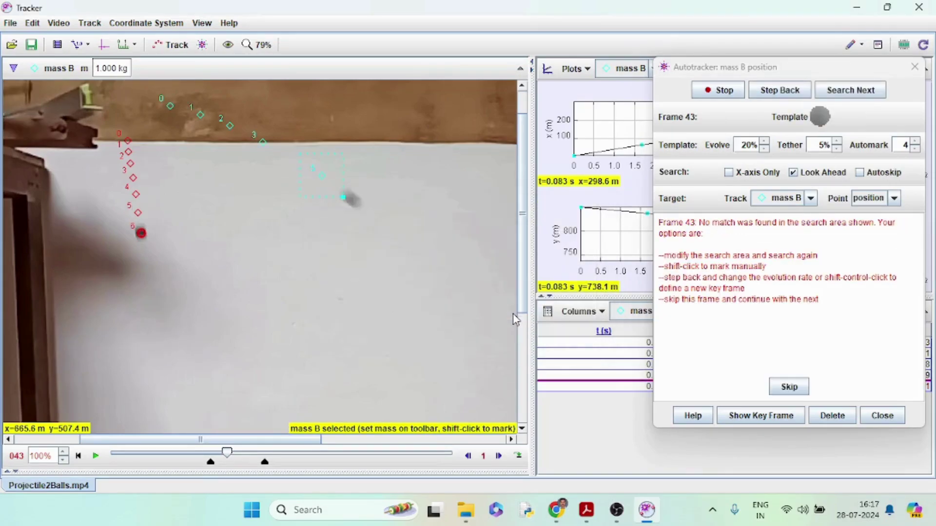
Continue marking mass B manually on the second ball from frame 43 on, including frame 45.
key(shift)
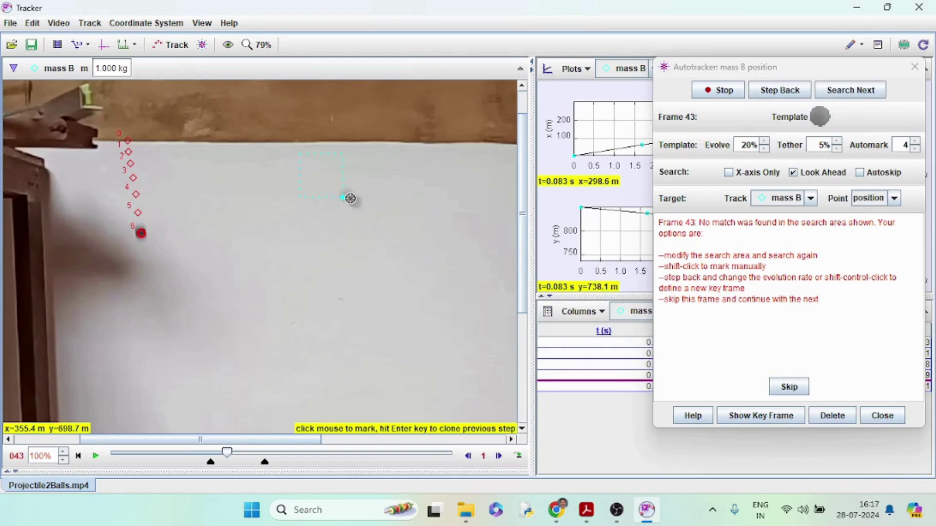
shift+click(352, 199)
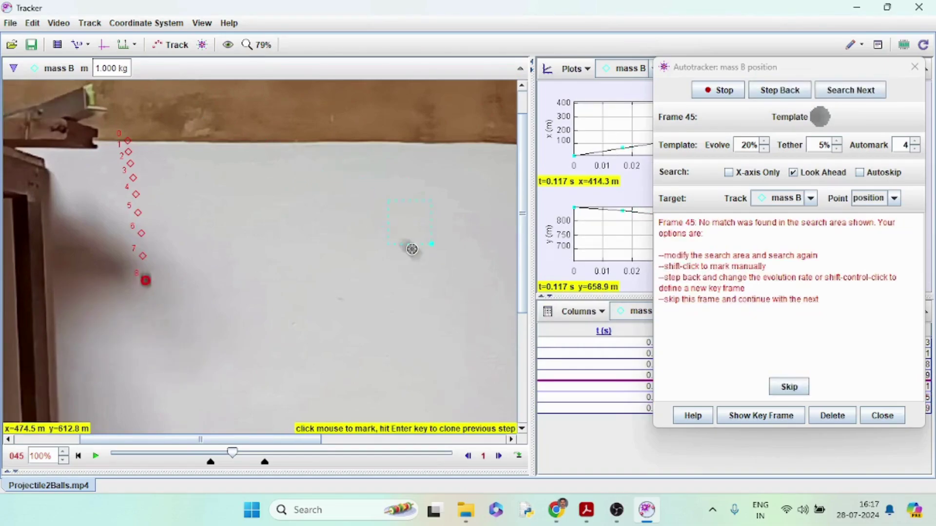
shift+click(412, 249)
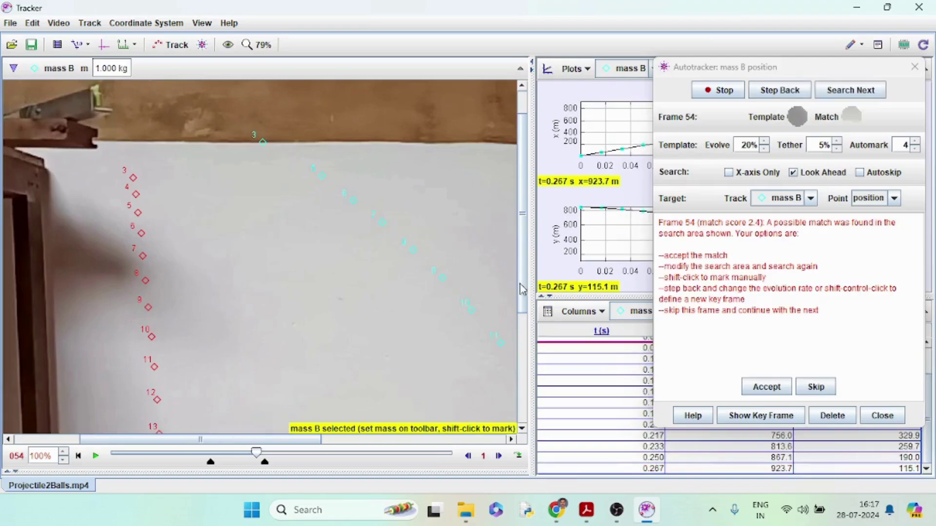
drag(522, 288, 514, 351)
scroll(339, 312, down, 7)
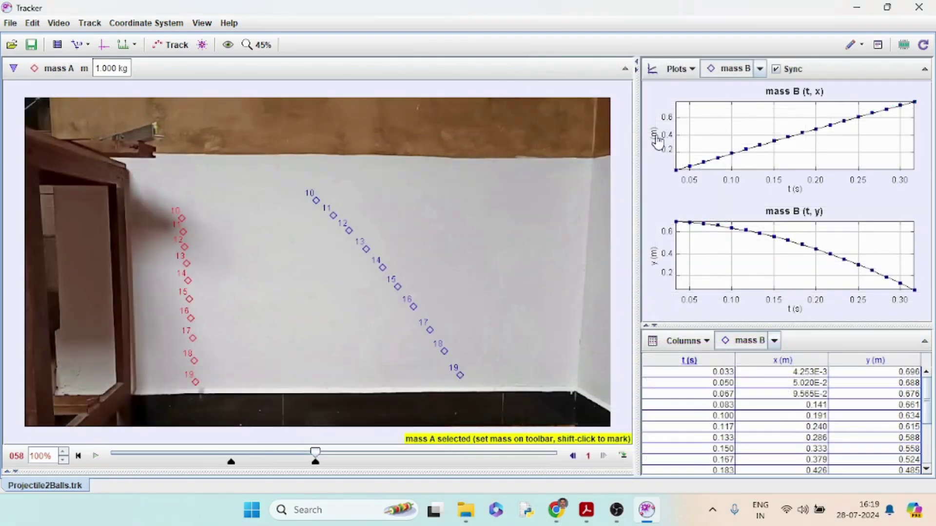
Plot mass B's position y-component against time in the upper graph with mass A for comparison, and play the clip.
click(656, 140)
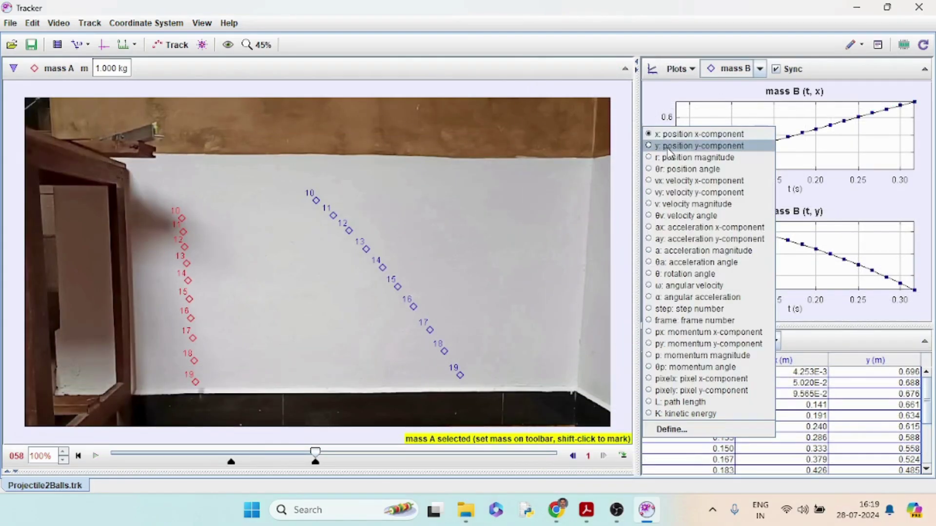
click(670, 146)
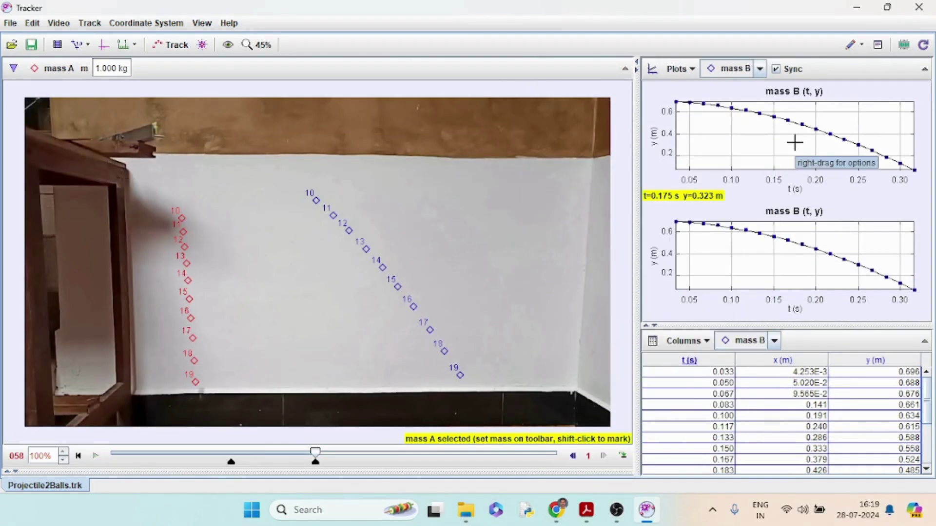
right_click(759, 137)
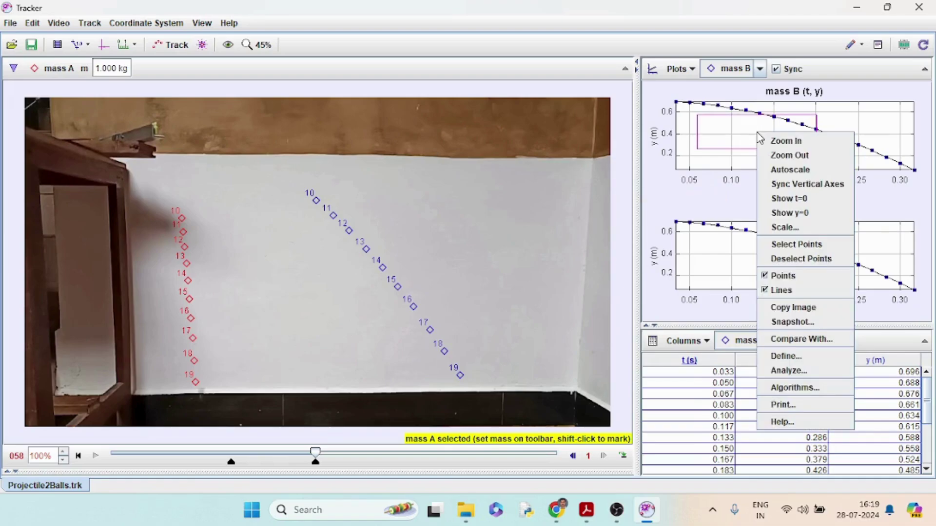
click(801, 339)
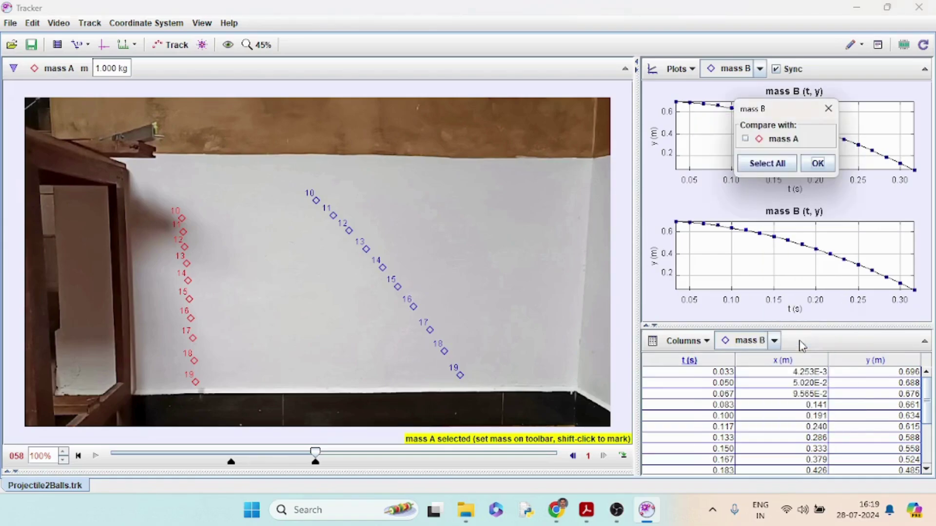
click(745, 139)
click(817, 163)
click(95, 456)
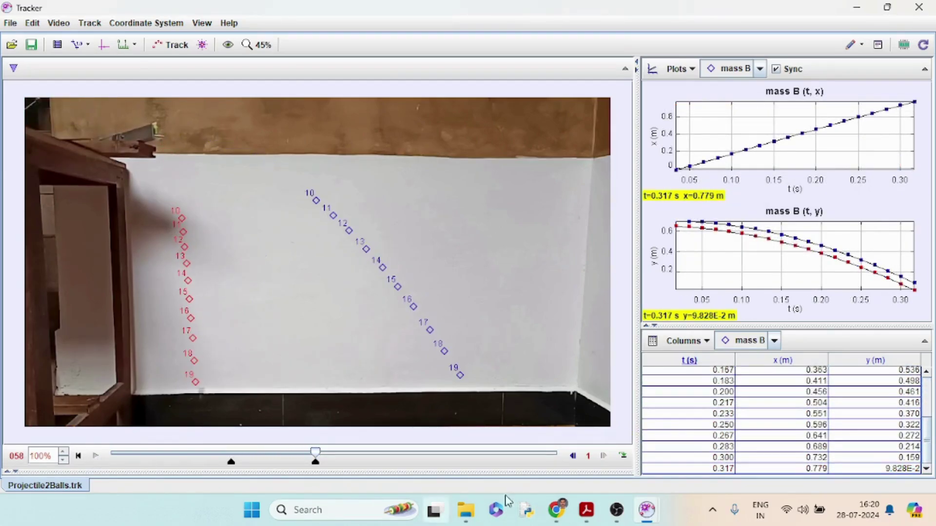
double_click(739, 279)
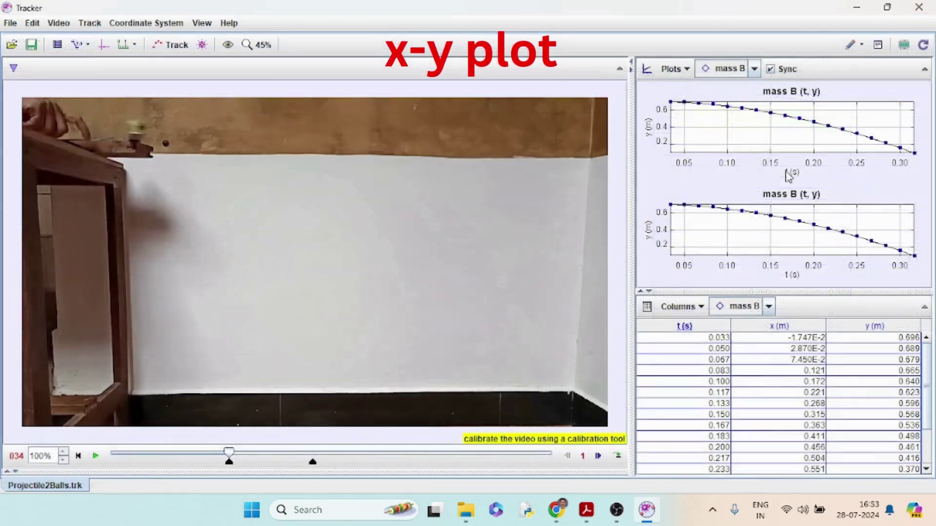
Set the upper graph's horizontal variable to position x-component and enlarge the plot area.
click(787, 176)
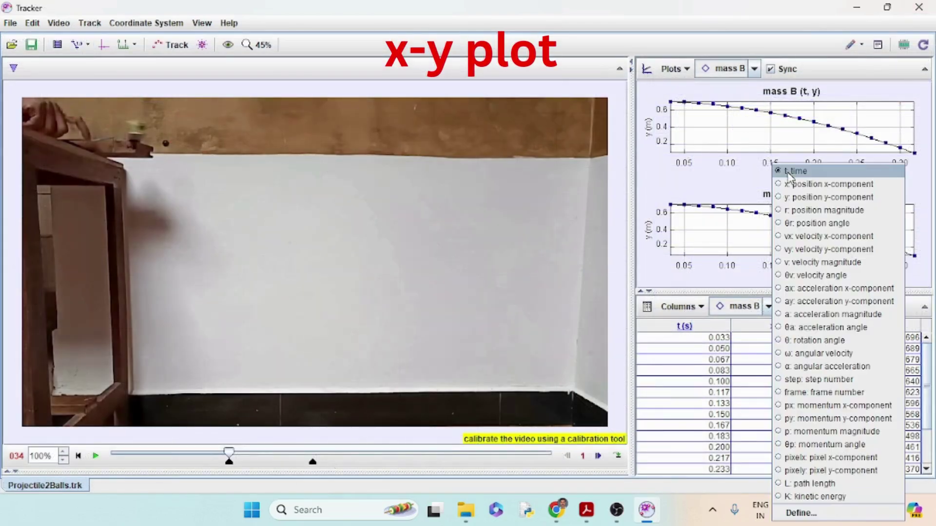
click(795, 182)
drag(775, 291, 784, 407)
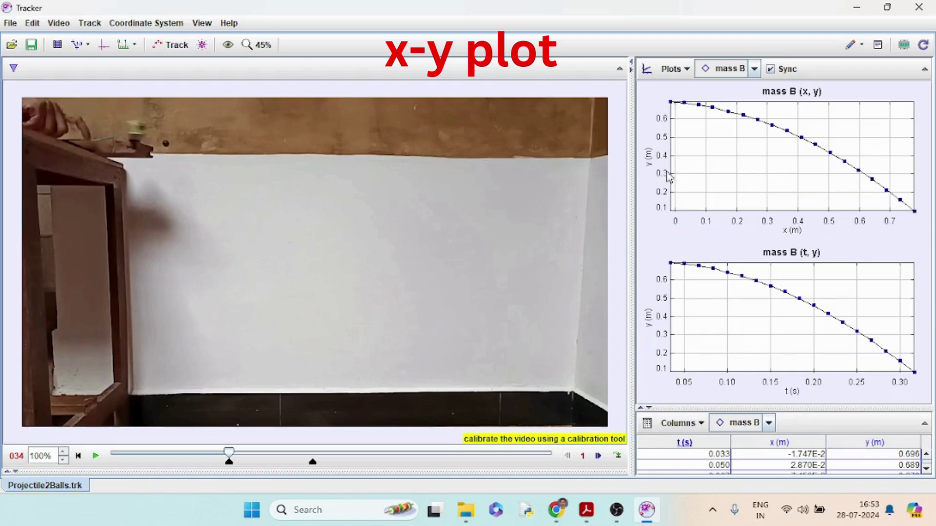
Add mass A as a comparison to mass B's x-y plot and play the clip.
right_click(692, 147)
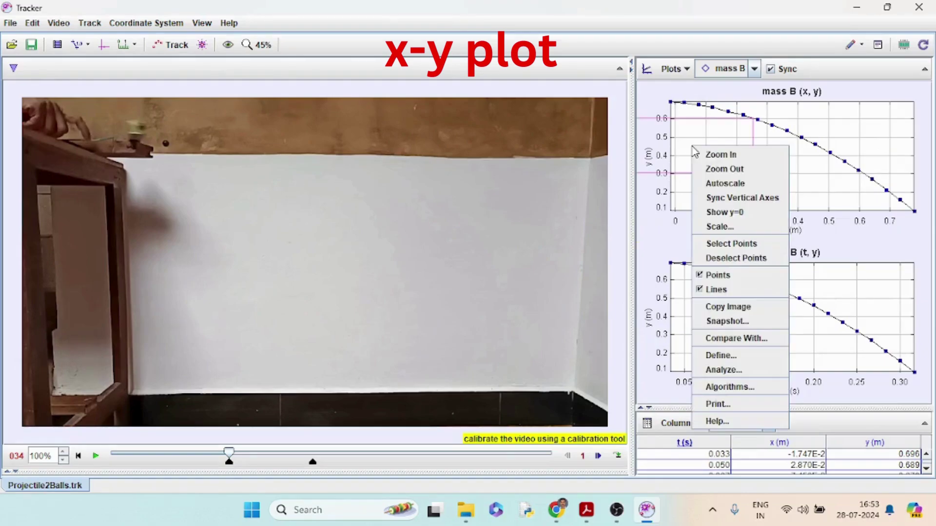
click(741, 337)
click(742, 161)
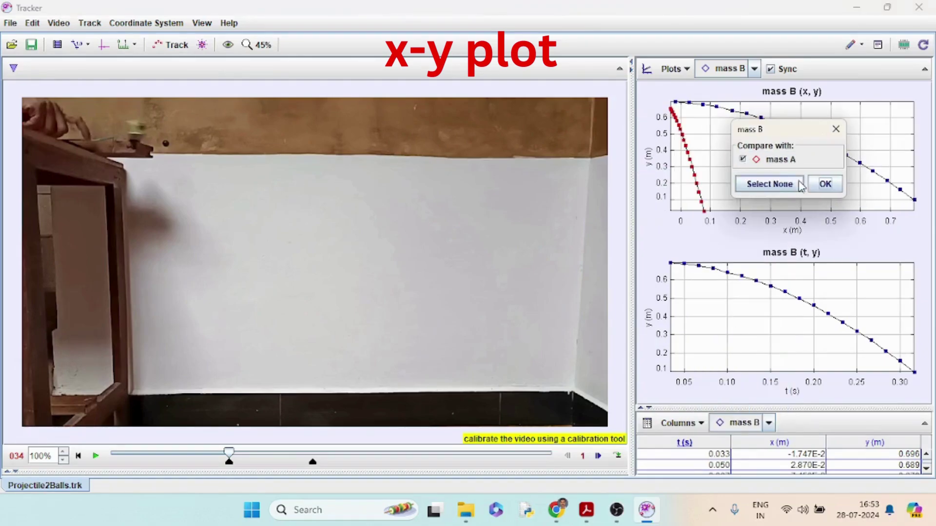
click(815, 183)
click(95, 455)
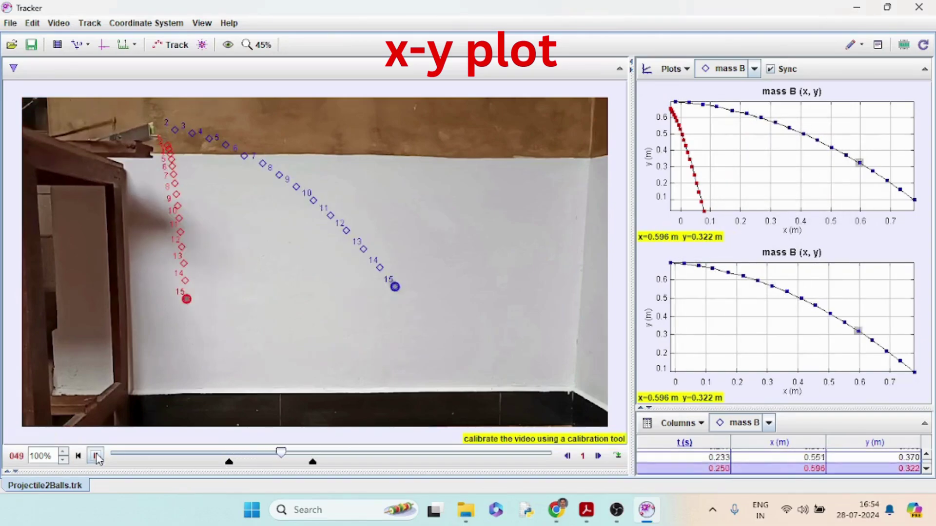